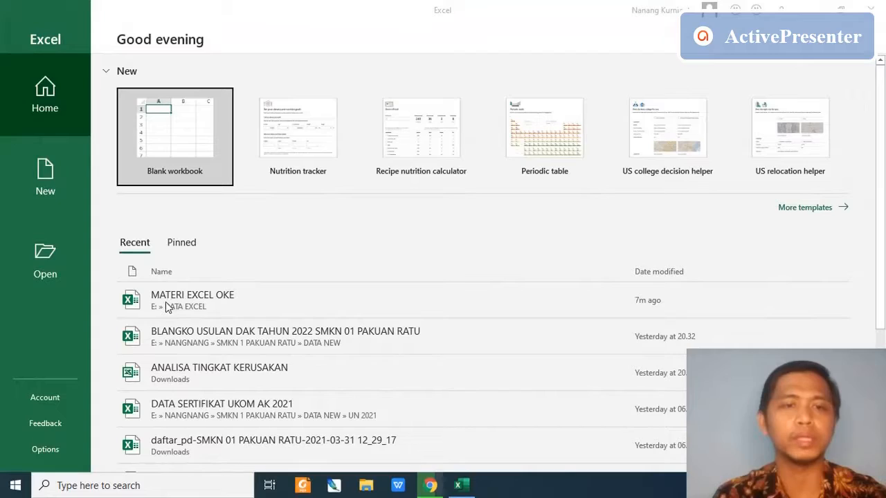
- Open the recent workbook MATERI EXCEL OKE and clear the SISA formula in cell E6
left_click(165, 302)
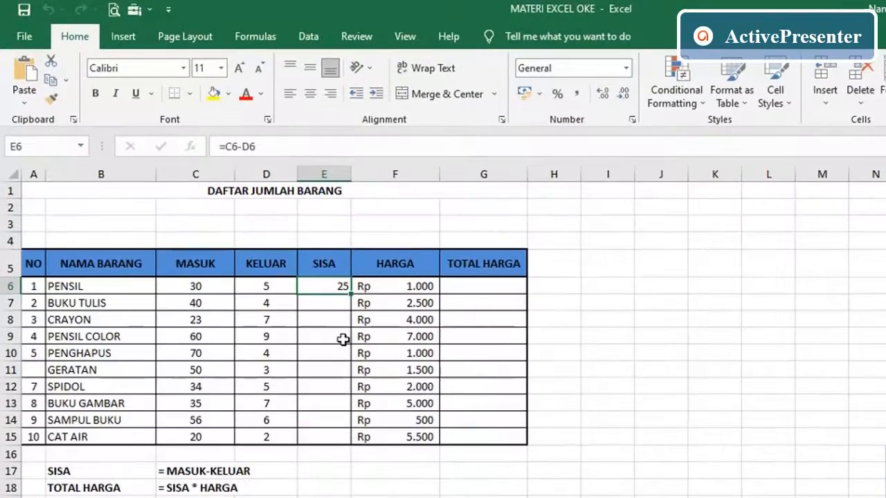
key("Delete")
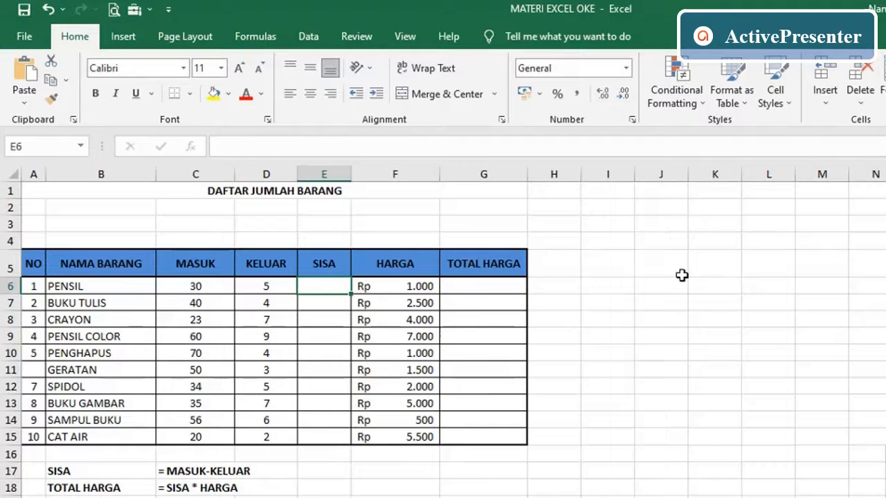
- Enter the subtraction example =8-2 in empty cell J7 beside the table
left_click(666, 298)
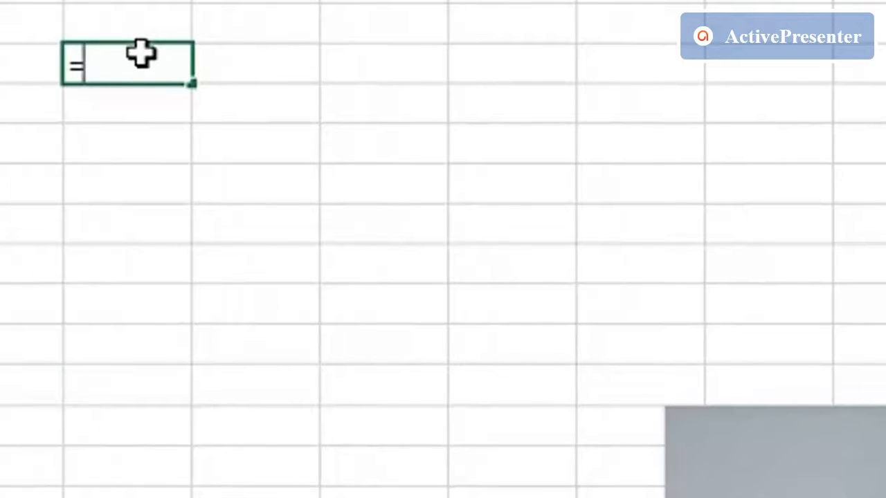
type("8-")
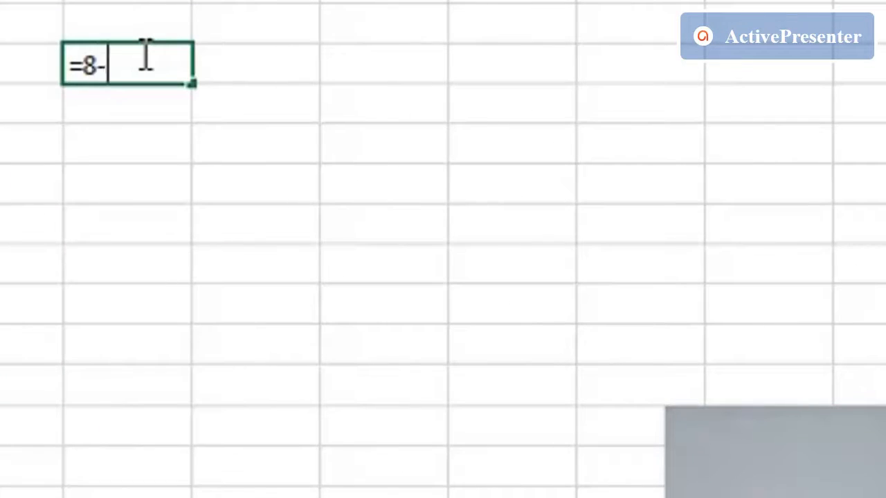
type("2")
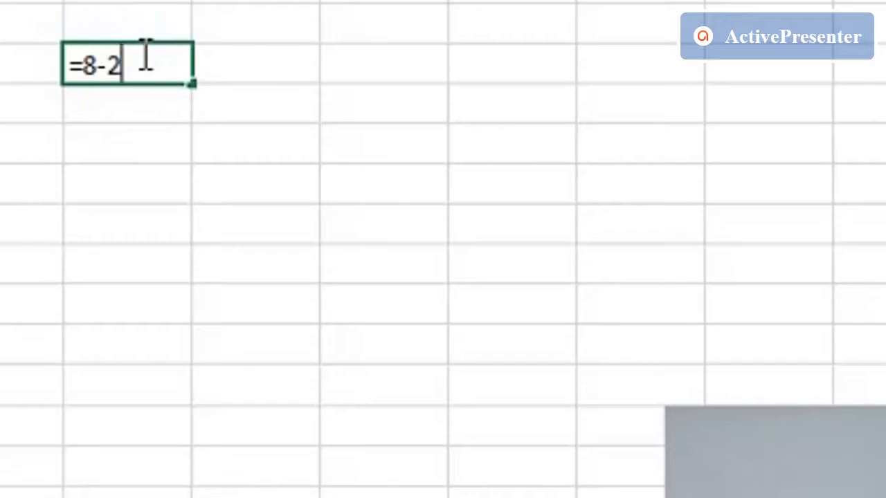
key("Return")
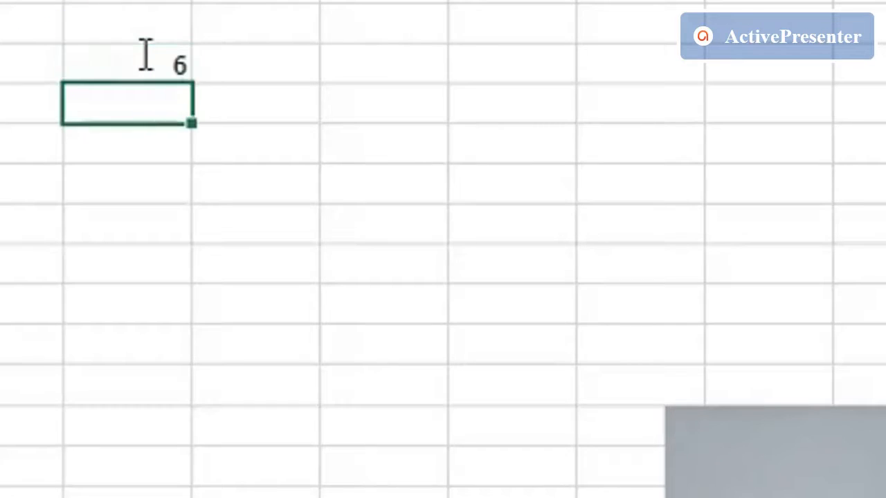
left_click(142, 54)
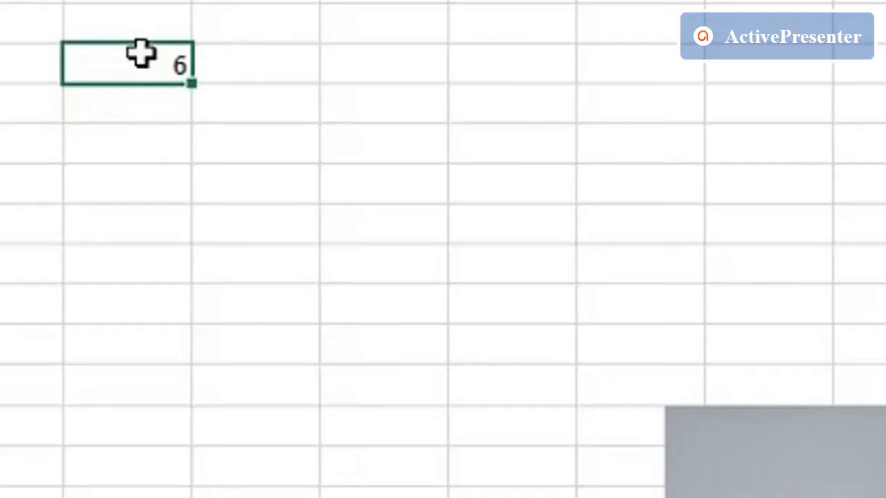
- Enter the addition example =4+5 in cell J8, directly below the subtraction example
left_click(139, 110)
type("=")
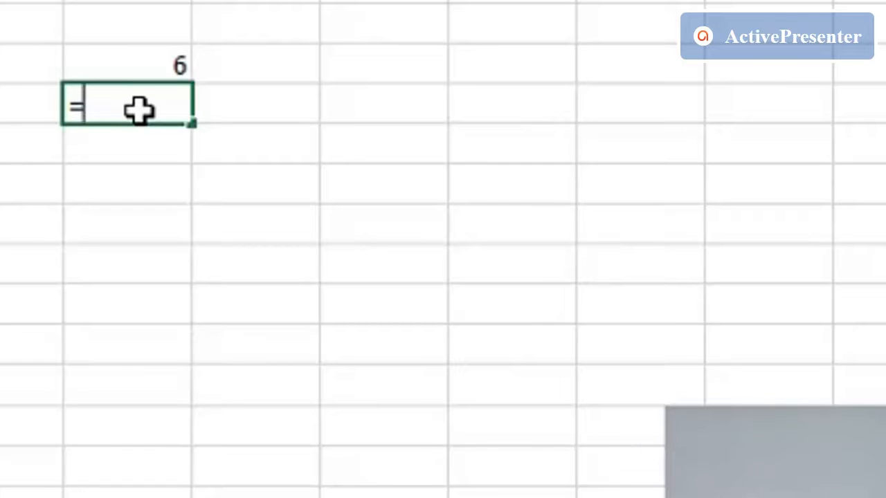
type("4+")
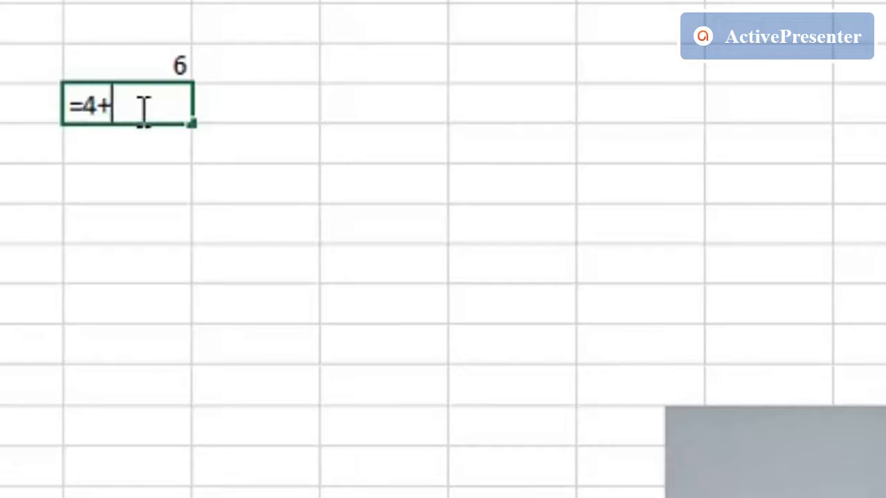
type("5")
key("Return")
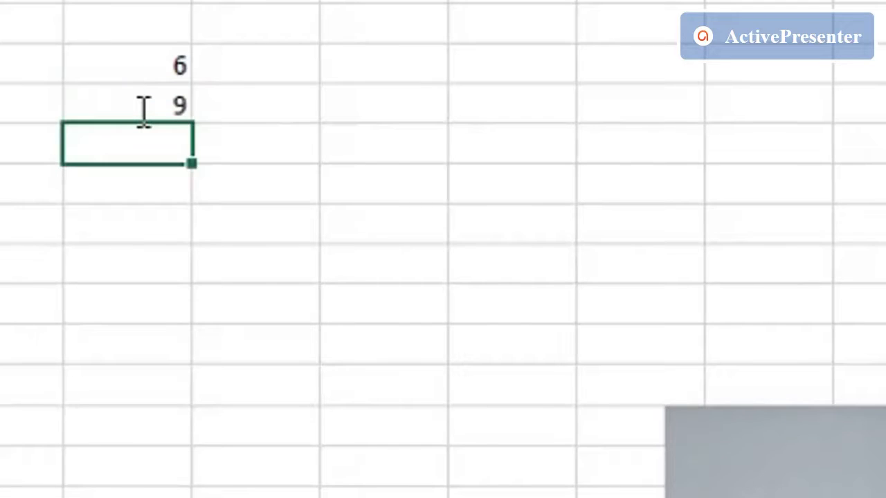
- Enter the multiplication example =3*90 in cell J9, below the addition example
type("=")
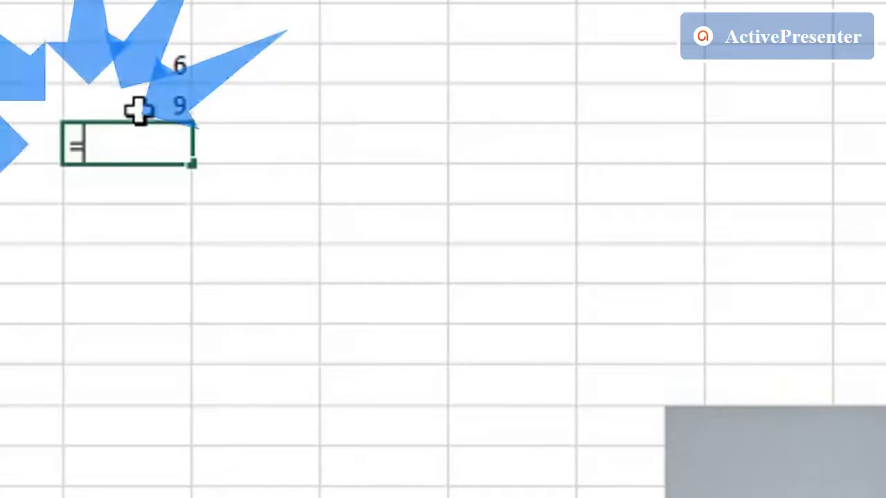
type("3")
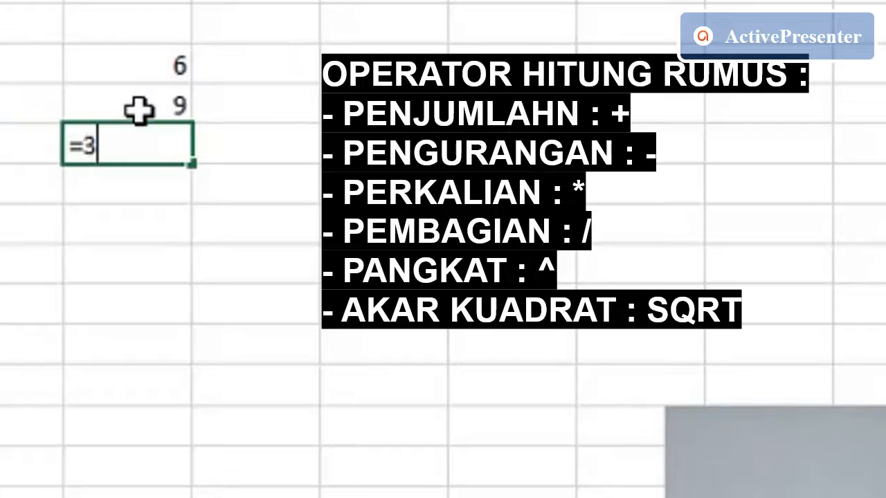
type("*90")
key("Return")
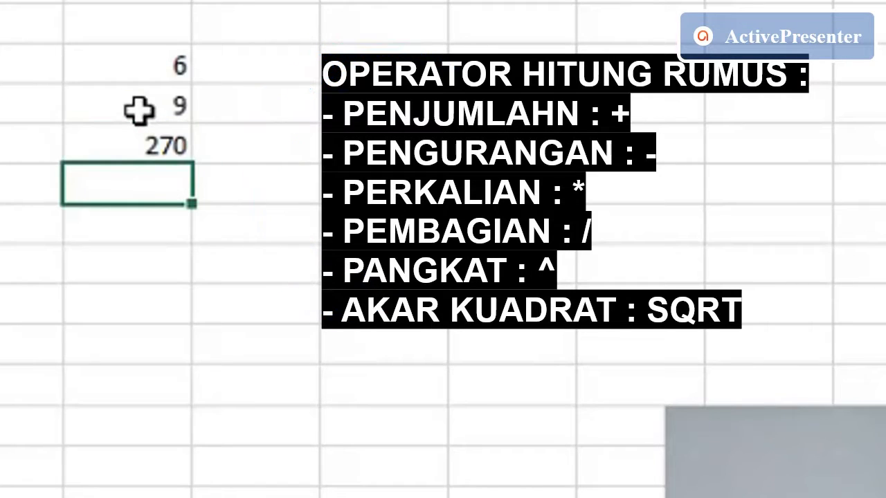
- Enter the division example =8/2 in cell J10, below the multiplication example
type("=8")
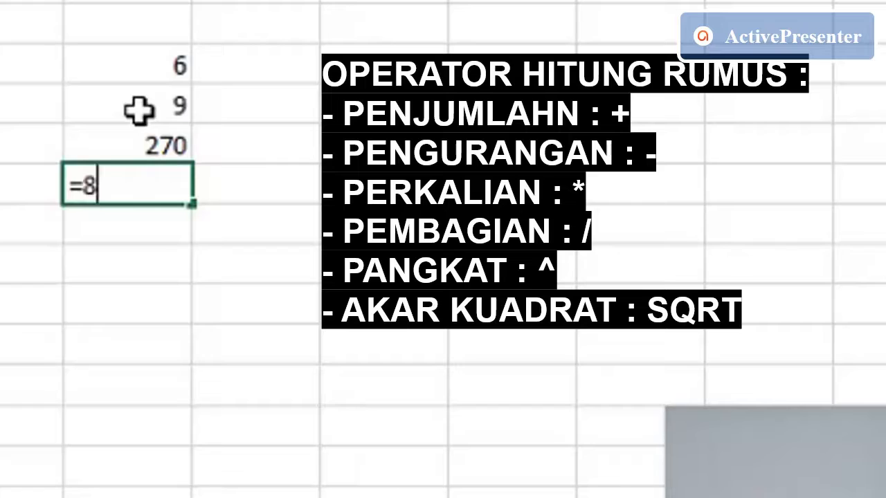
type("/2")
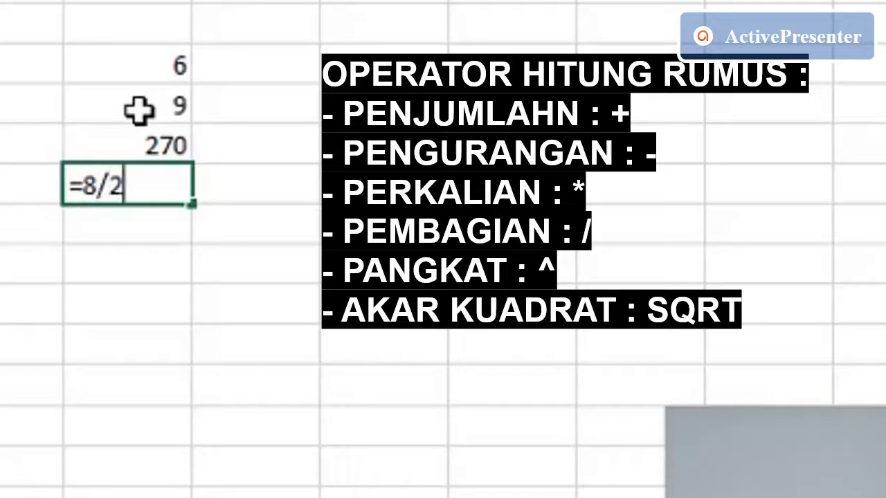
key("Return")
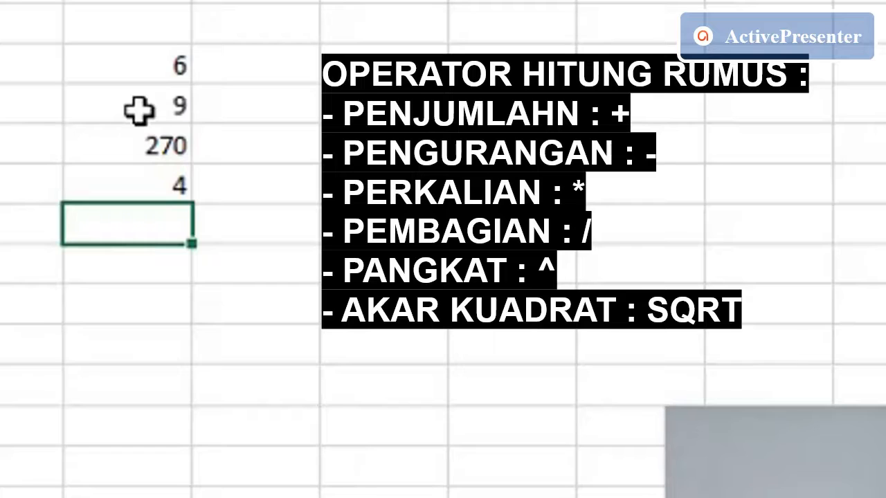
- Enter the exponent example =2^3 in cell J11, below the division example
type("^")
key("BackSpace")
type("=2^")
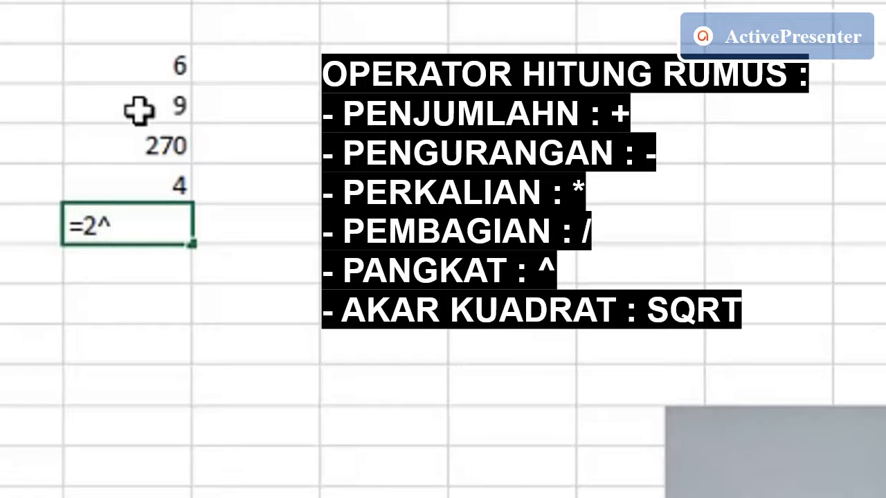
type("3")
key("Return")
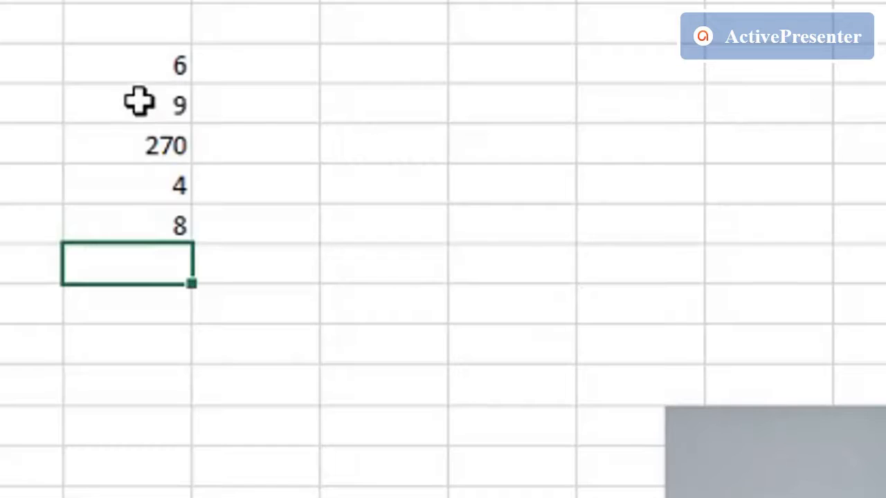
- Select the example cells J7:J15, followed by the whole item table A5:G15
left_click_drag(134, 55, 144, 381)
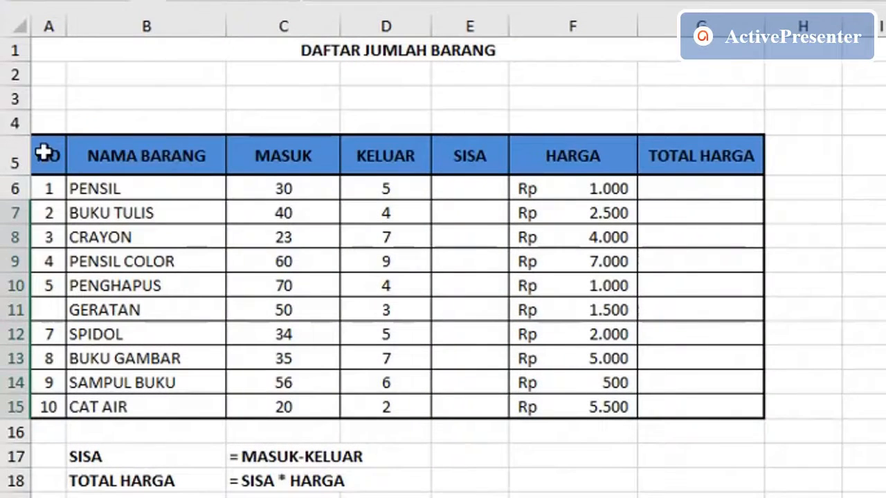
left_click_drag(44, 174, 667, 409)
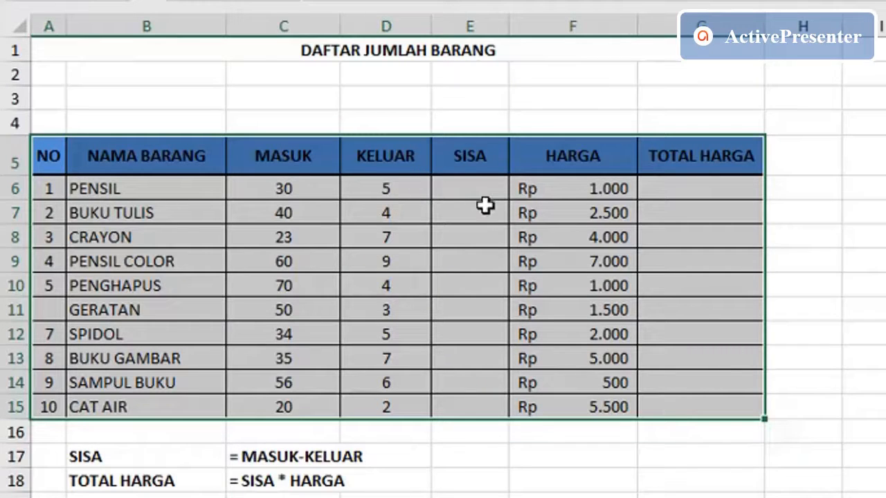
- Enter the formula =C6-D6 in cell E6 to calculate SISA for PENSIL as MASUK minus KELUAR
left_click(459, 190)
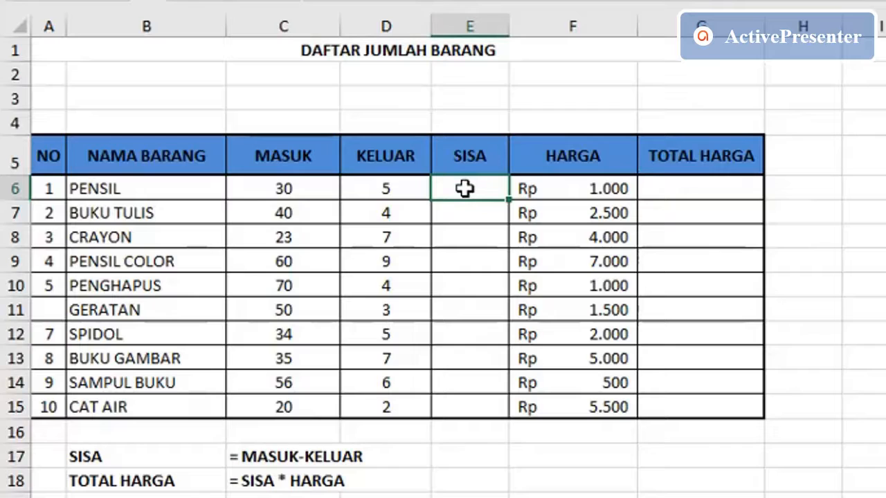
type("=")
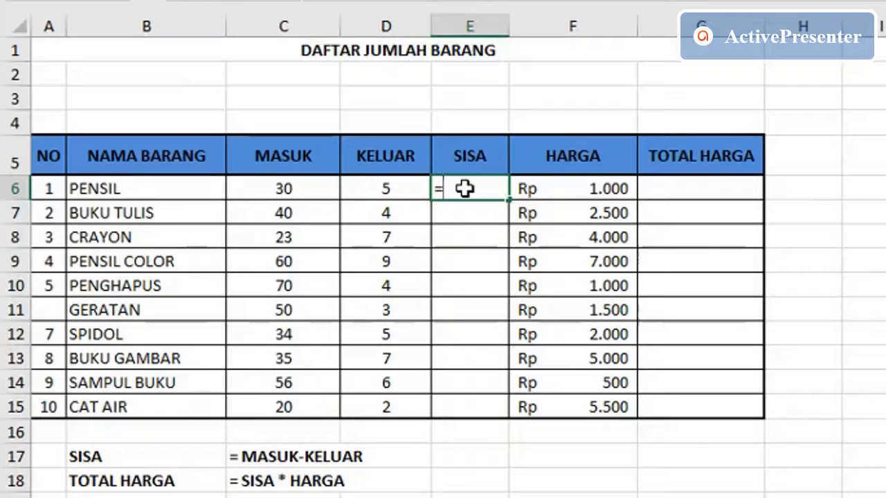
left_click(273, 192)
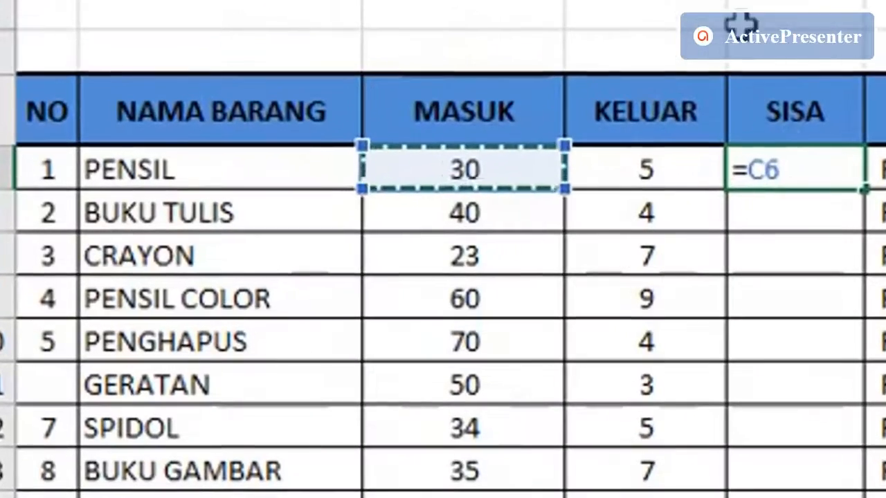
left_click(765, 168)
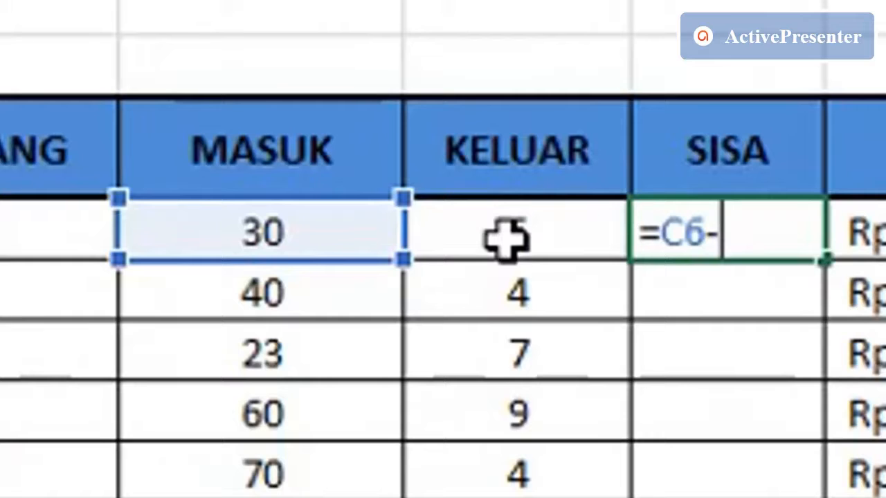
left_click(507, 238)
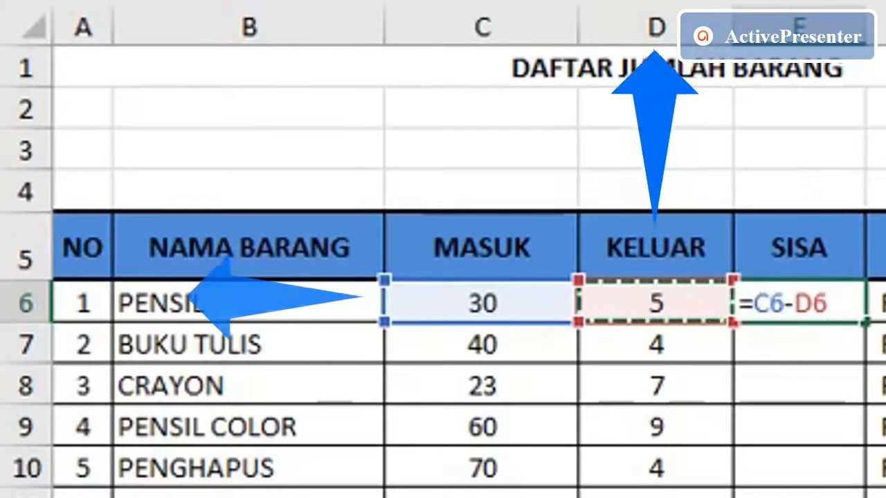
key("Return")
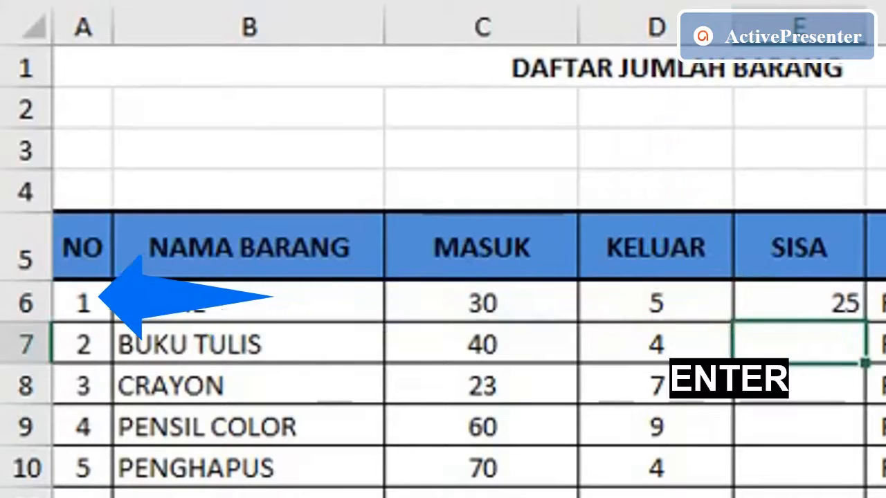
- Inspect the SISA formula of PENSIL in cell E6 by highlighting its text, leaving it unaltered
left_click(804, 303)
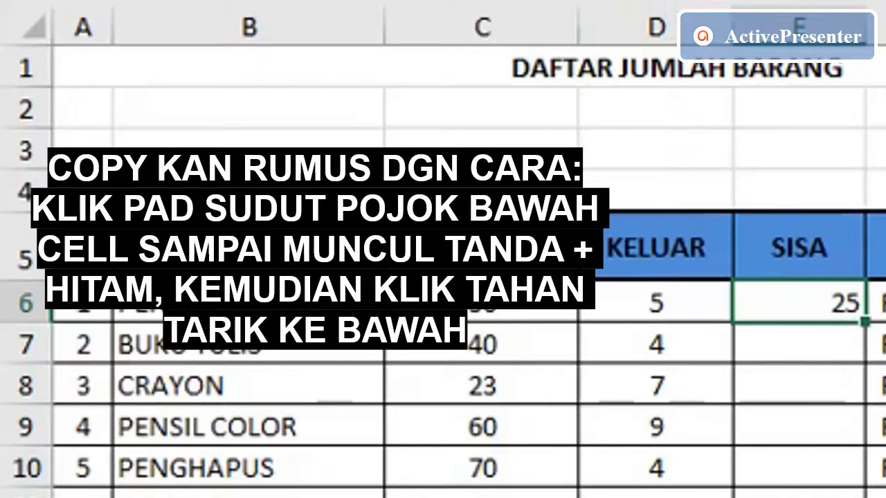
left_click(641, 0)
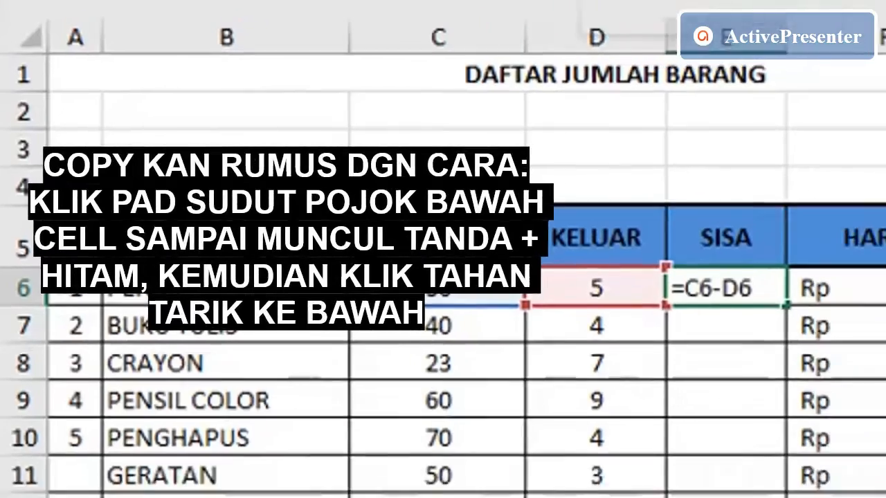
left_click_drag(417, 25, 355, 28)
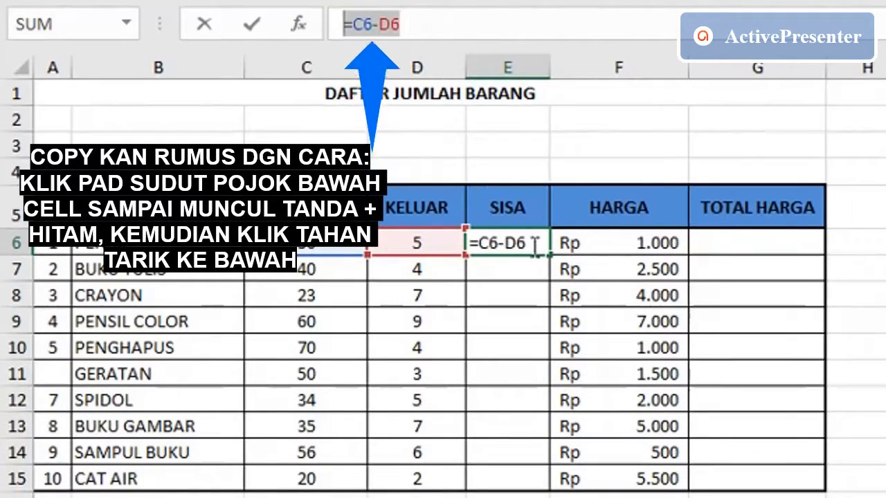
key("Return")
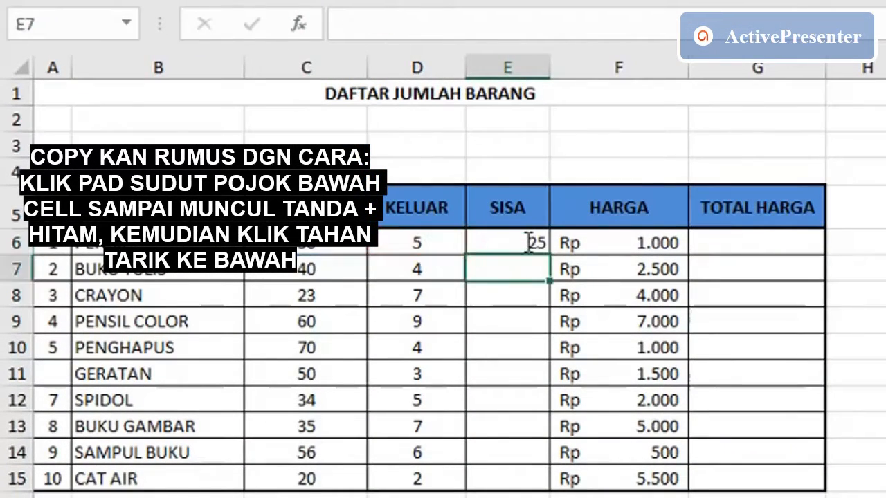
- Fill the SISA formula from cell E6 down through E15 for all remaining items
left_click(526, 242)
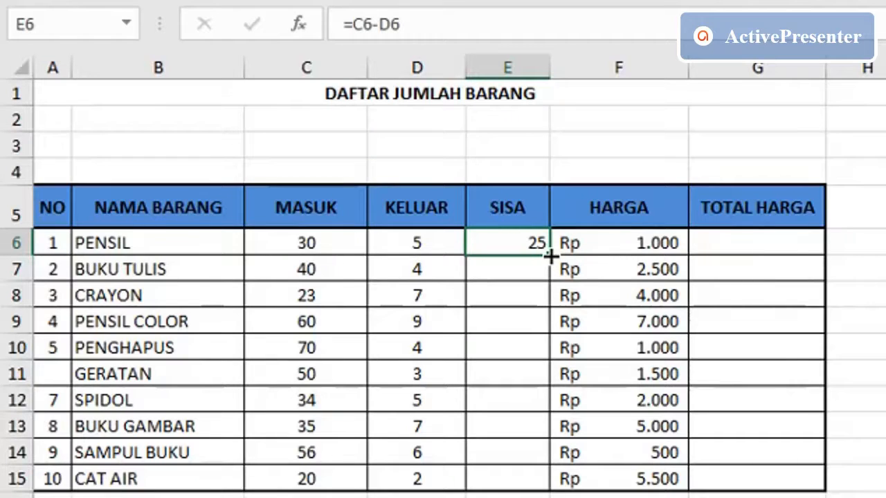
left_click_drag(550, 257, 543, 492)
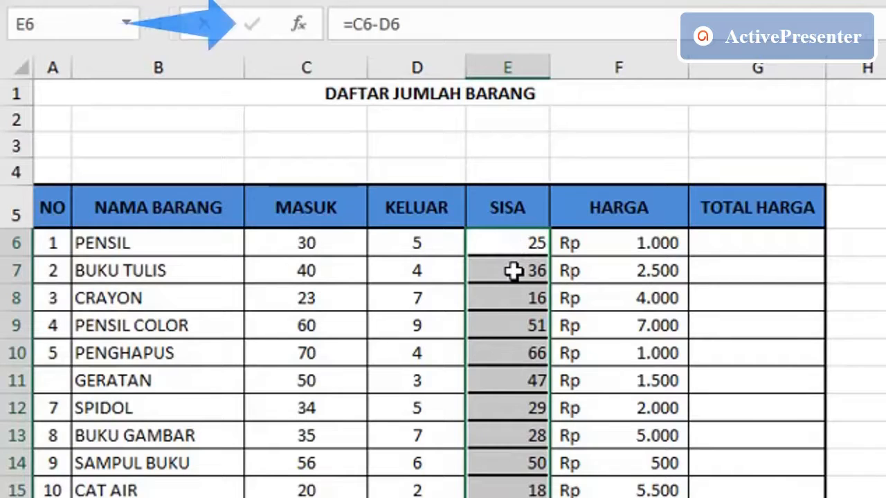
- Compare the SISA formulas in cells E6 and E7, highlighting the copied formula text for BUKU TULIS
left_click(512, 270)
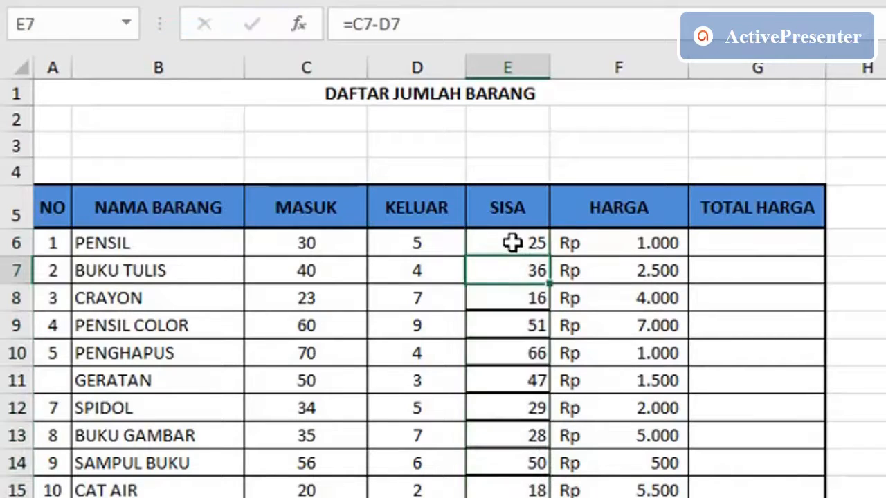
left_click(513, 242)
left_click(509, 273)
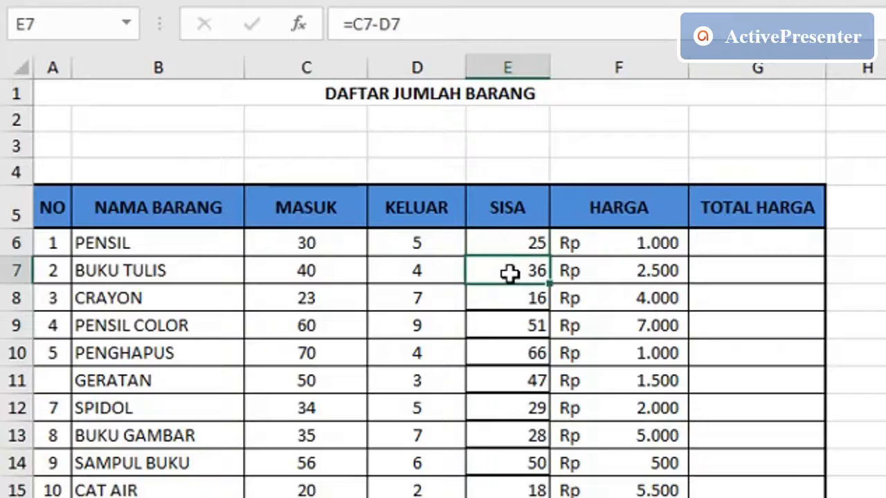
left_click(396, 24)
left_click_drag(396, 25, 331, 24)
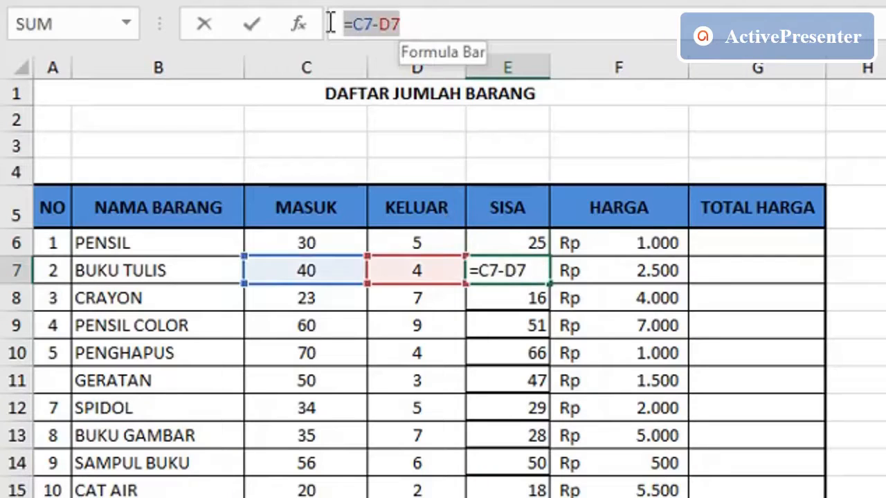
key("Return")
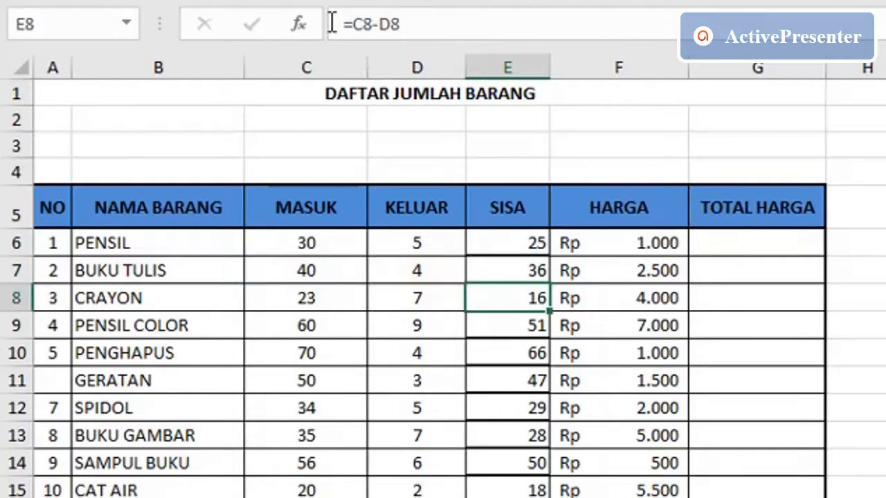
- Check the copied SISA formulas of BUKU TULIS in cell E7 and CAT AIR in cell E15
left_click(512, 260)
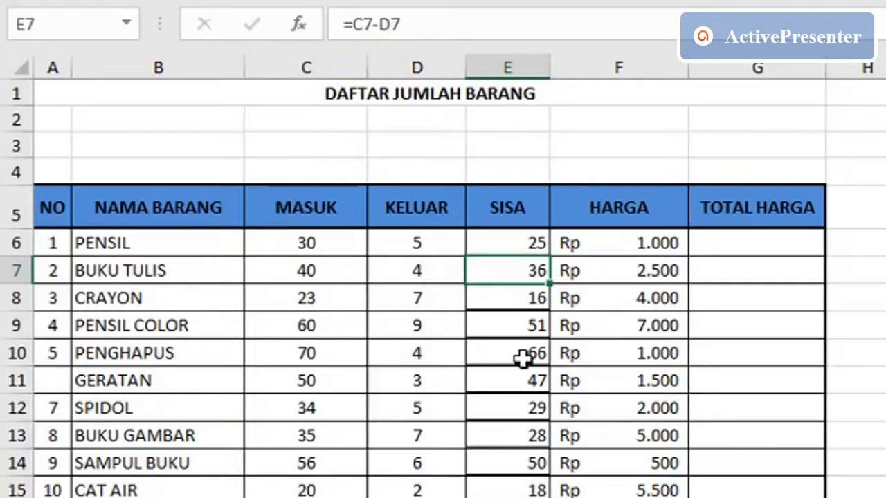
left_click(521, 490)
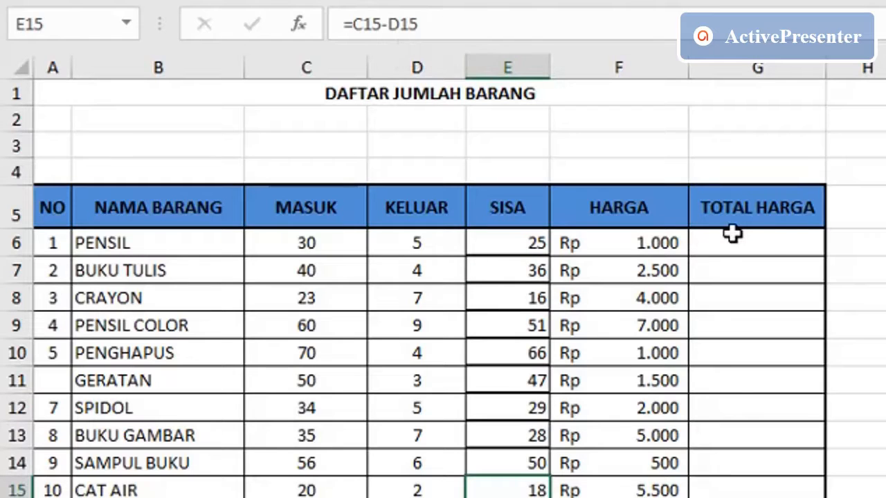
- Enter =E6*F6 in cell G6 as the TOTAL HARGA of PENSIL and fill the formula down through G15
left_click(772, 240)
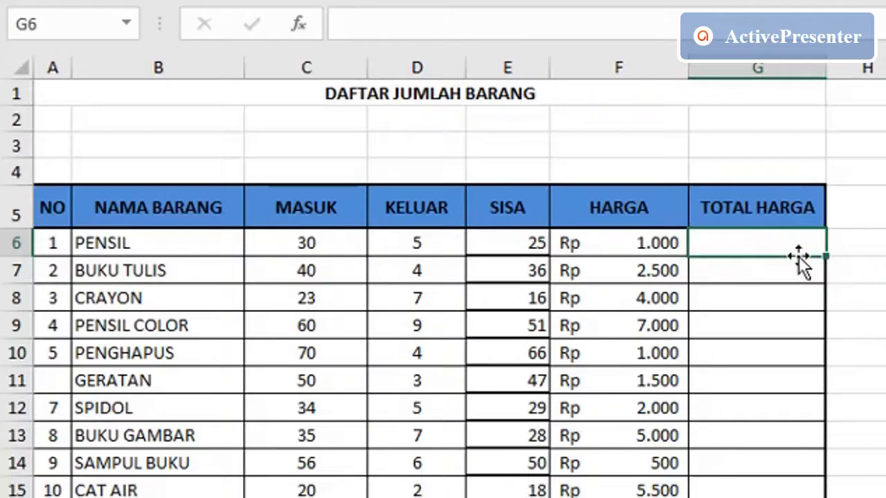
type("=")
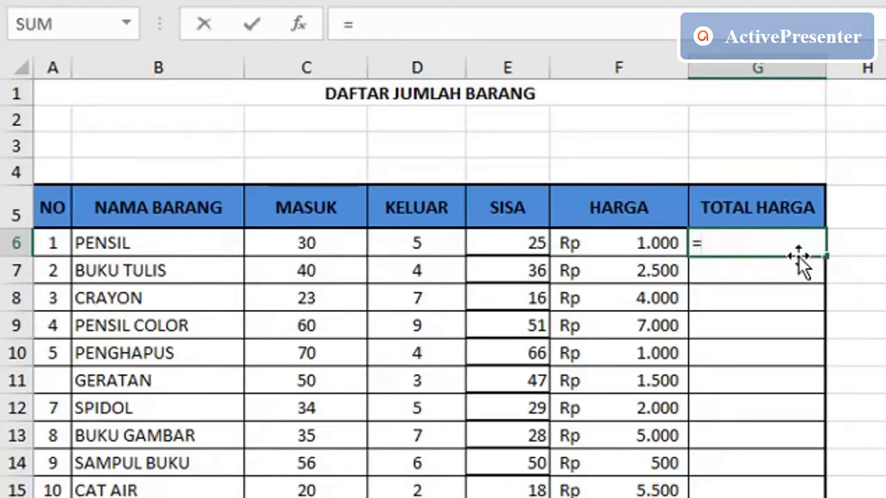
left_click(495, 243)
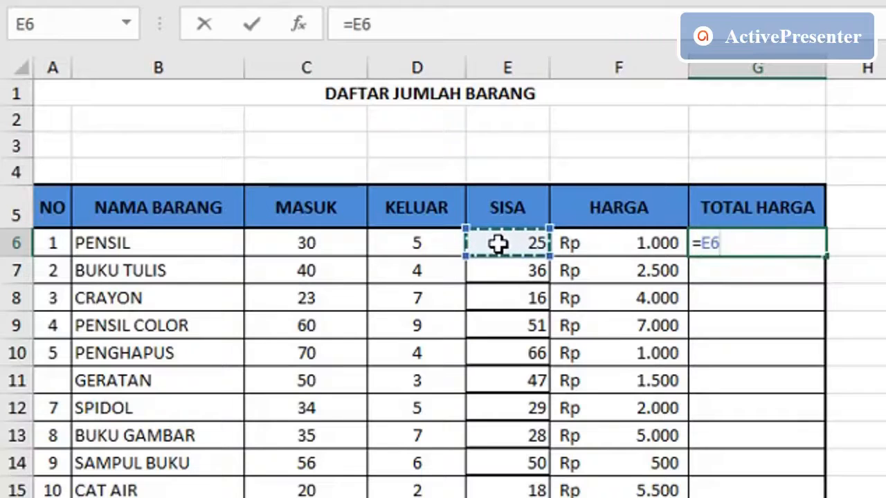
type("*")
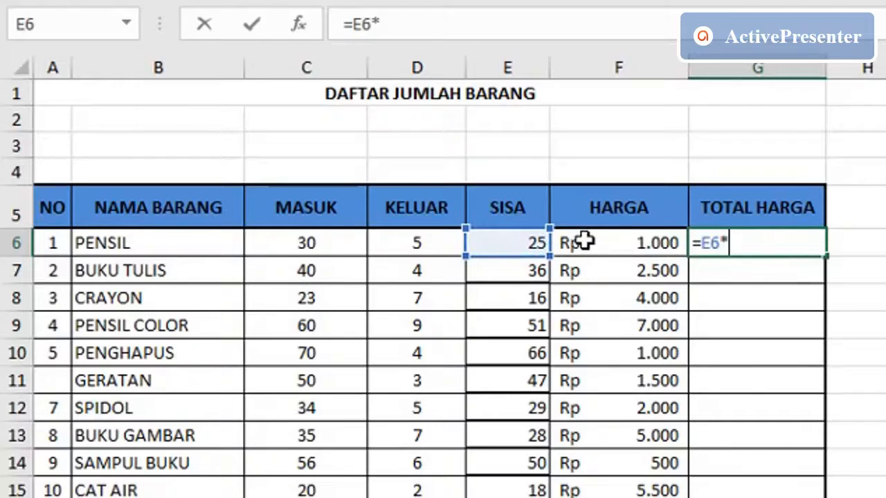
left_click(616, 242)
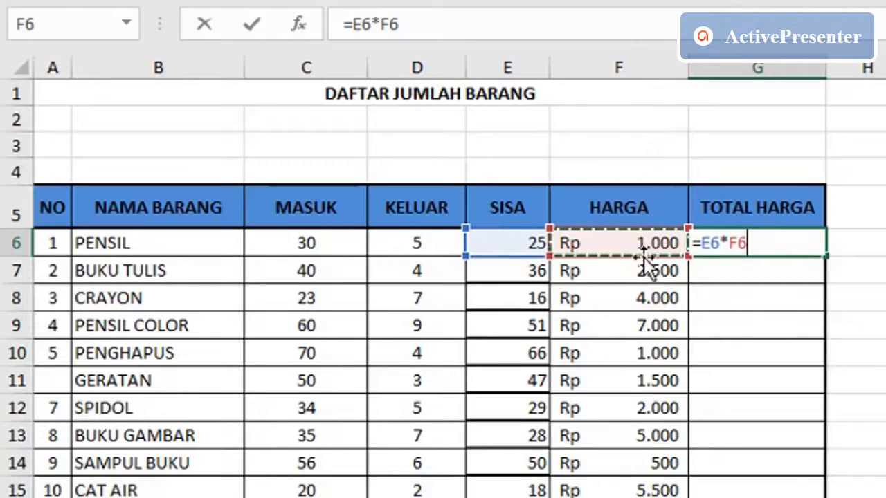
key("Return")
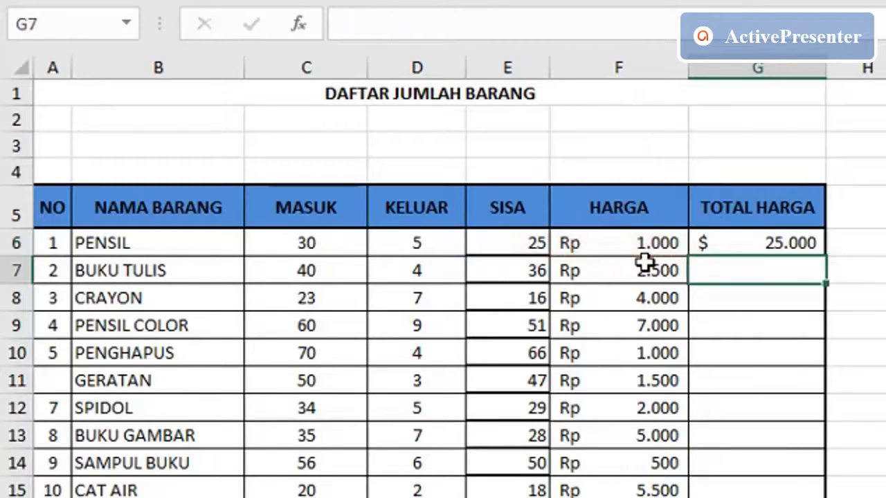
left_click(768, 239)
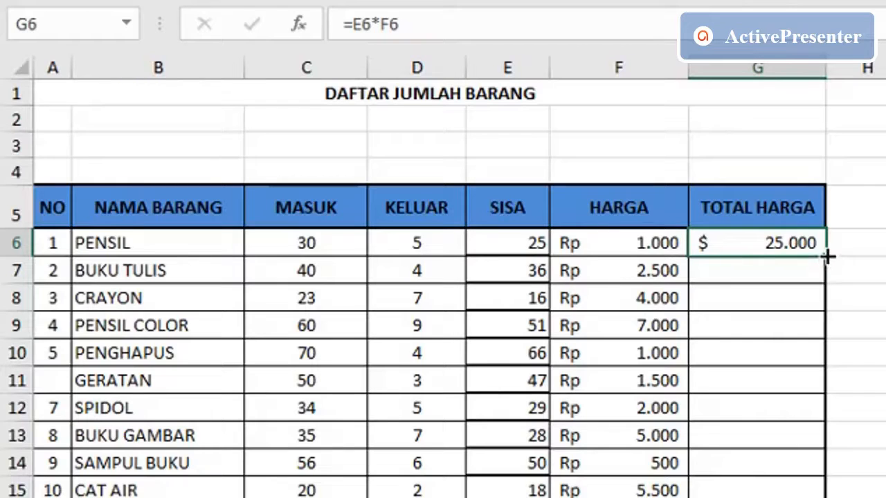
left_click_drag(828, 256, 853, 495)
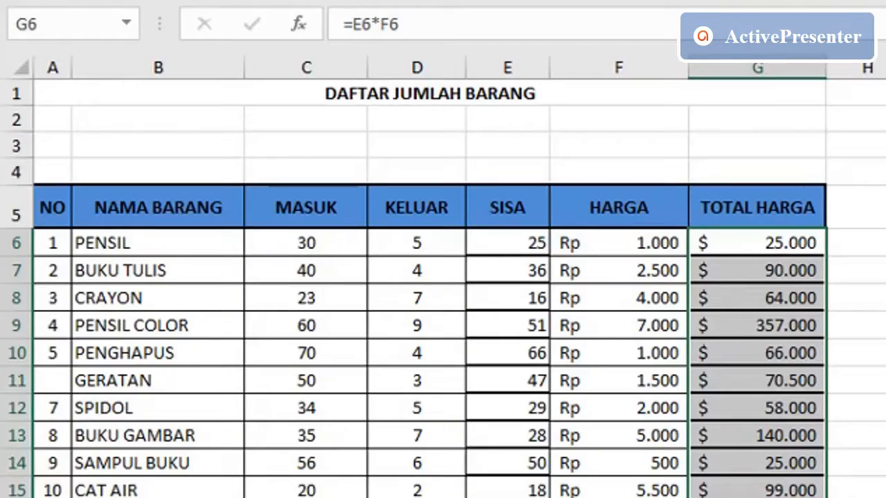
left_click(661, 231)
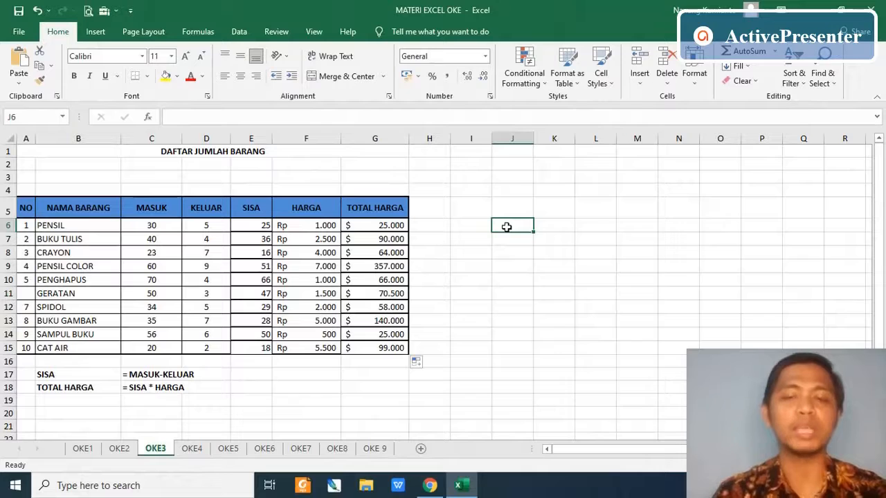
type("=")
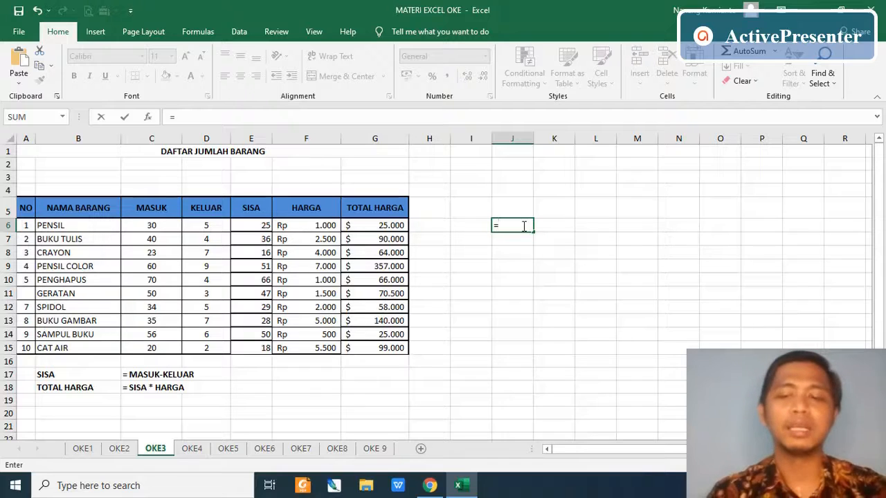
key("BackSpace")
- Format the TOTAL HARGA values in G6:G15 as Accounting with the Rp currency symbol
left_click(380, 225)
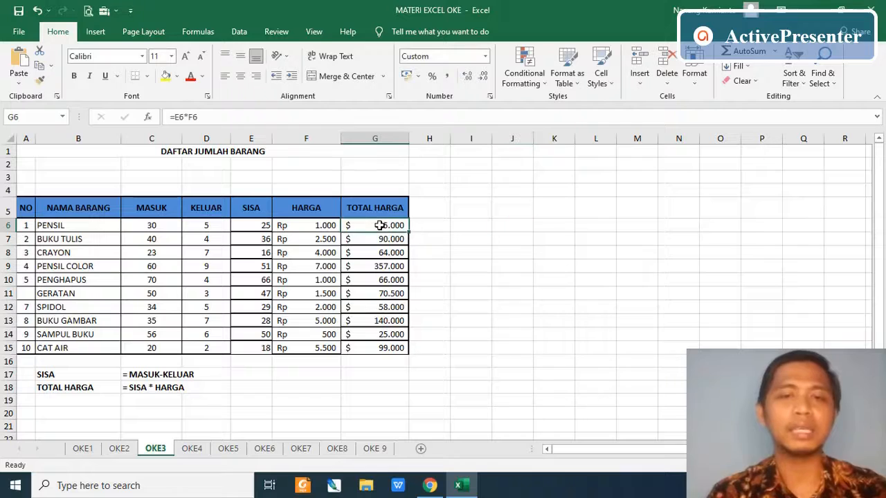
left_click_drag(380, 225, 377, 348)
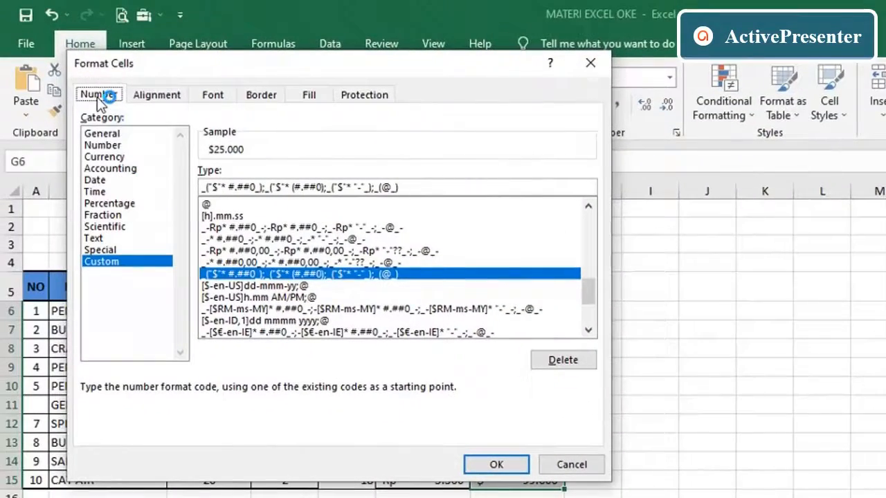
left_click(111, 169)
left_click(299, 195)
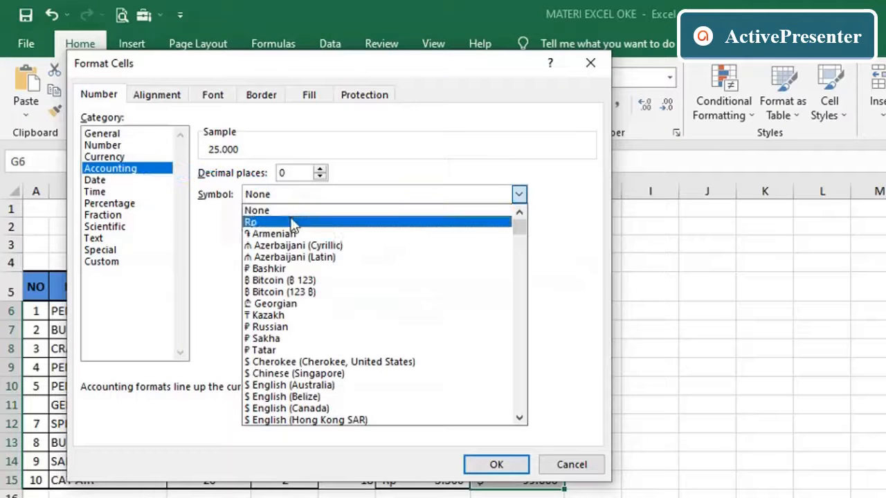
left_click(290, 223)
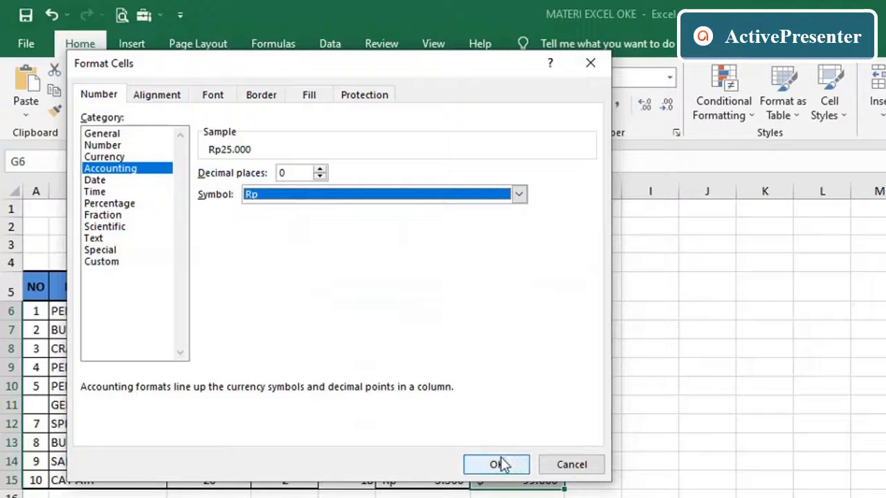
left_click(500, 465)
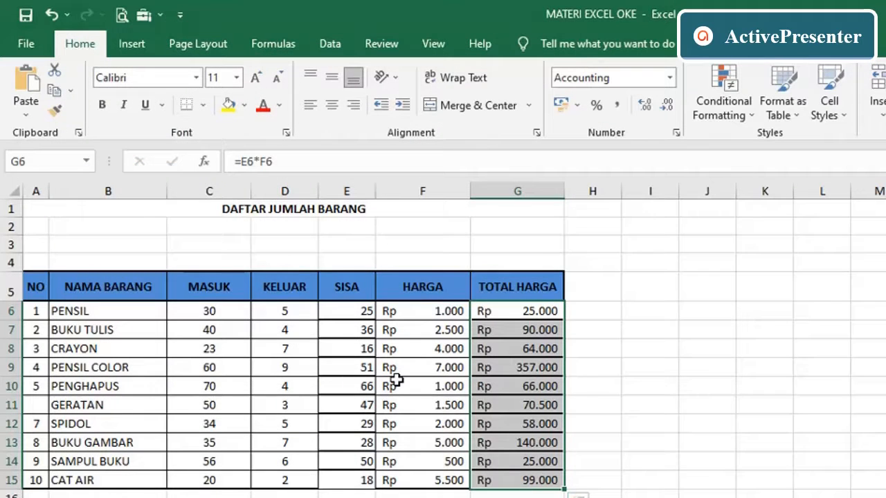
- Apply All Borders and Thick Outside Borders to the table's data rows, A6:G15
left_click_drag(30, 311, 516, 483)
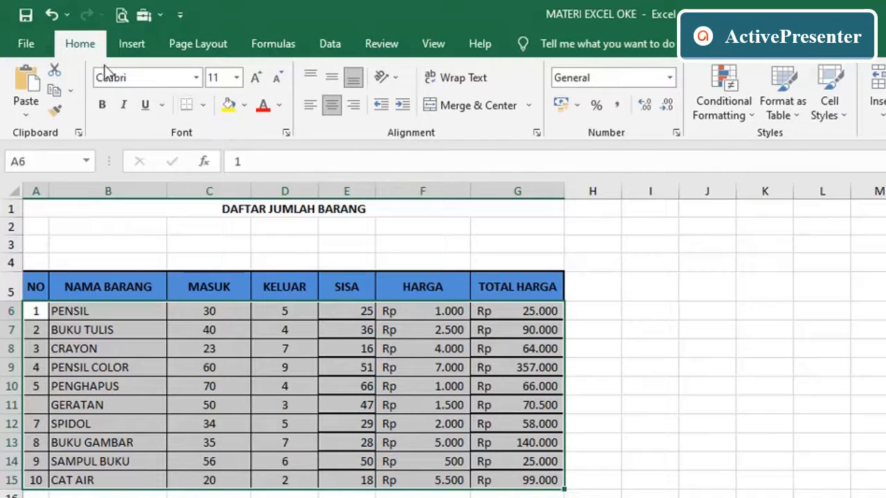
left_click(204, 107)
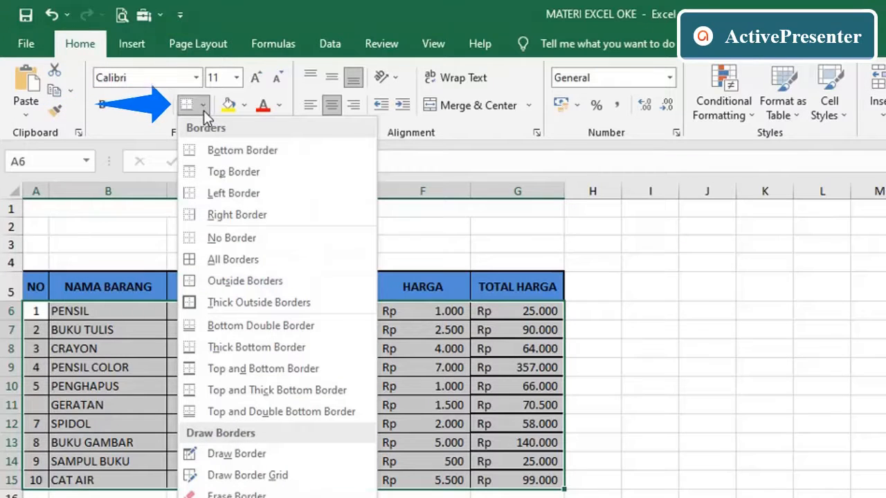
left_click(240, 261)
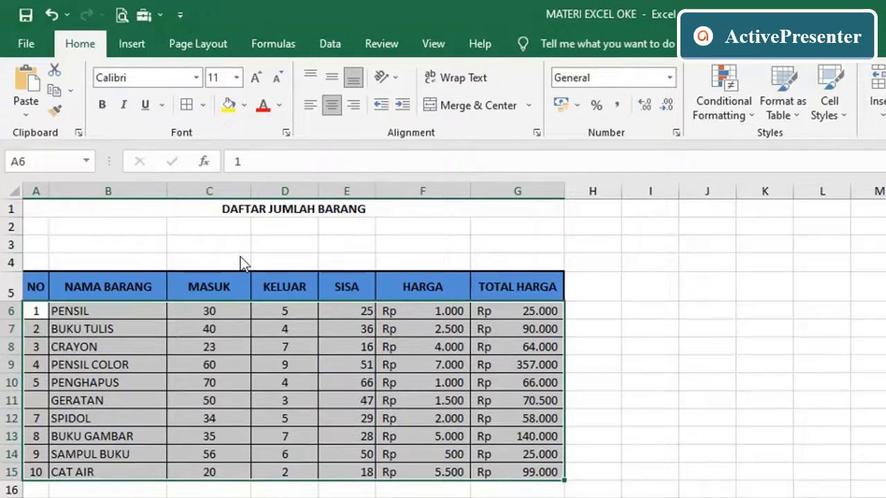
left_click(204, 104)
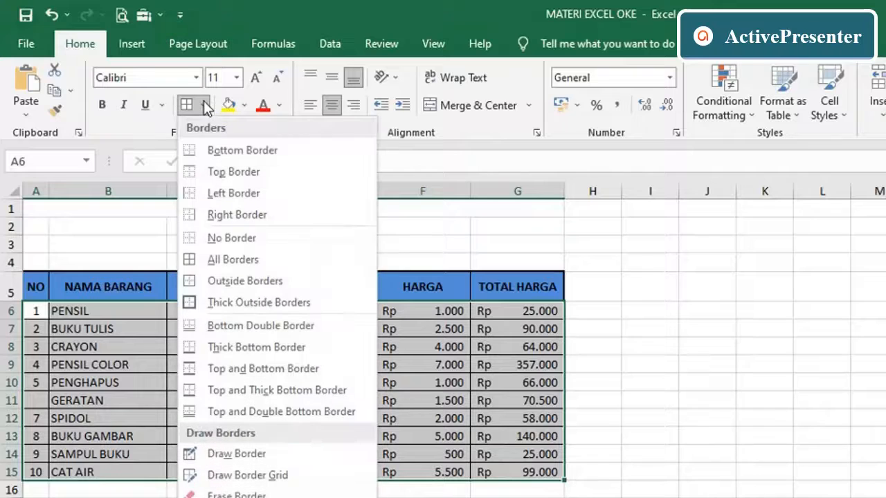
left_click(253, 304)
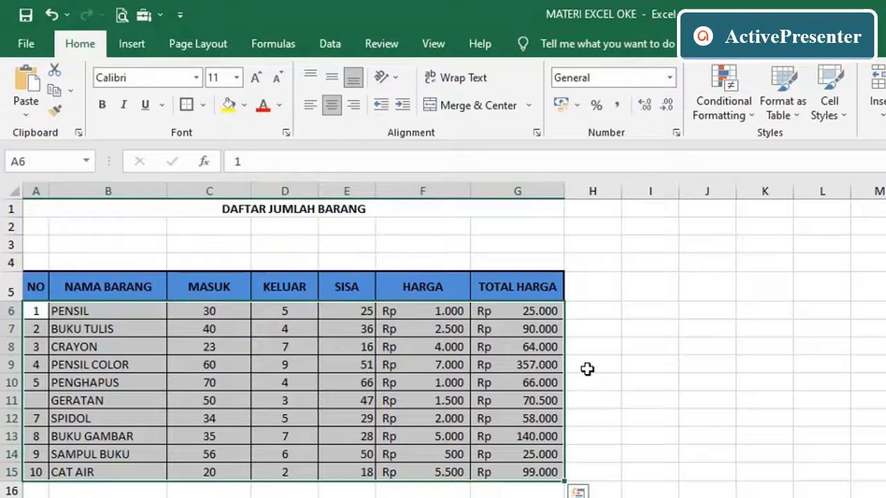
left_click(369, 401)
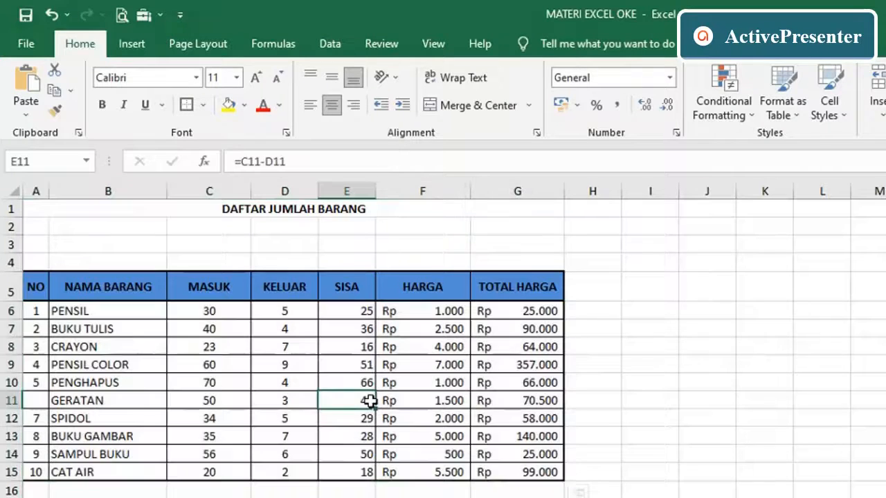